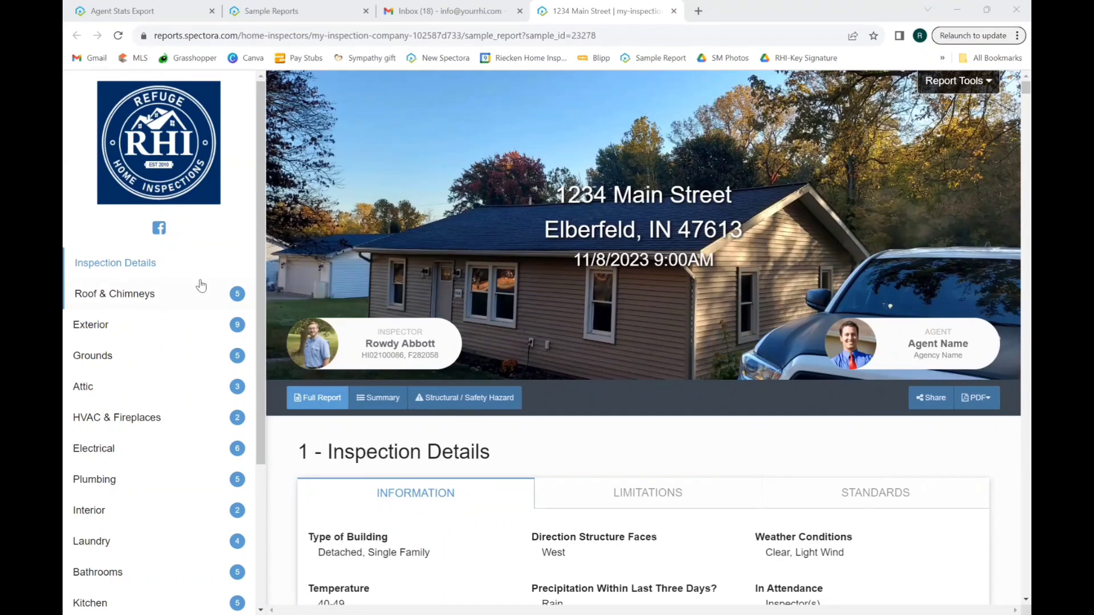
# Browse the HVAC & Fireplaces, Laundry and Kitchen sections, then return to Inspection Details.
pyautogui.click(110, 421)
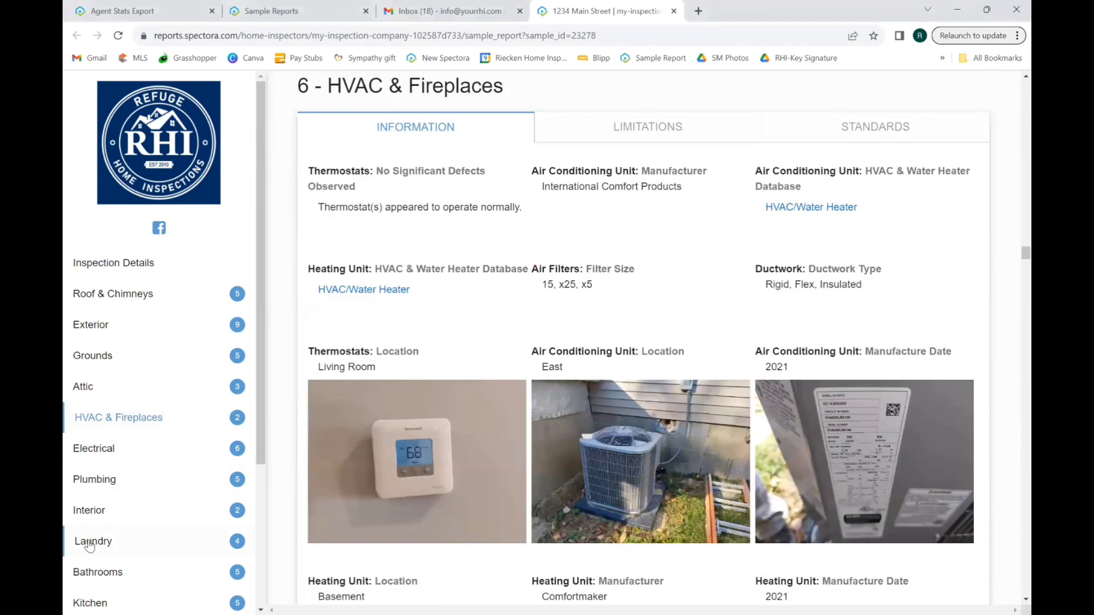
pyautogui.click(89, 545)
pyautogui.click(98, 604)
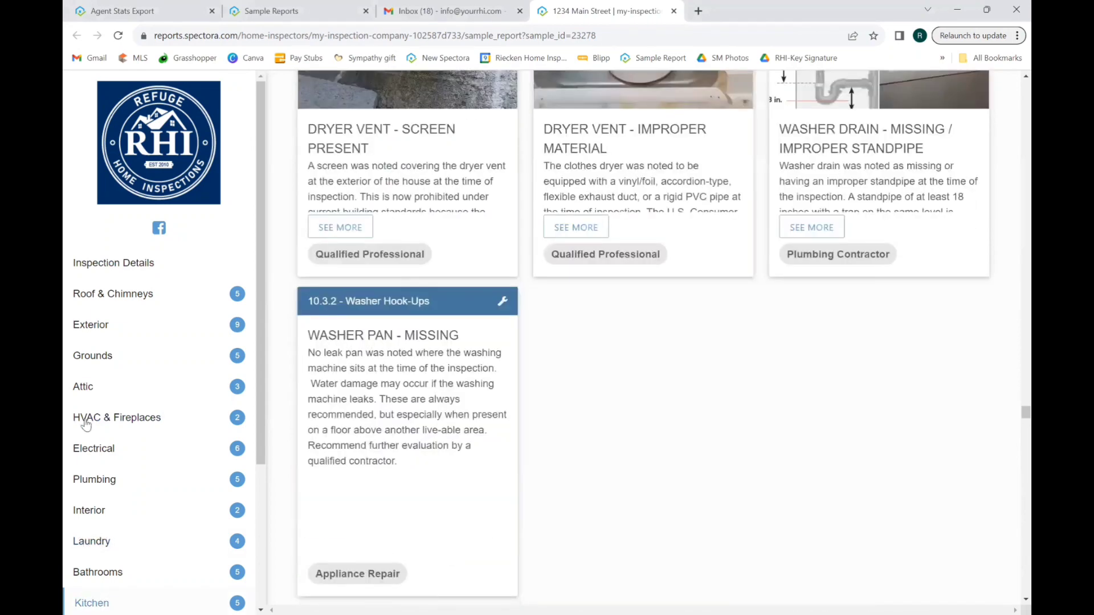
pyautogui.click(111, 268)
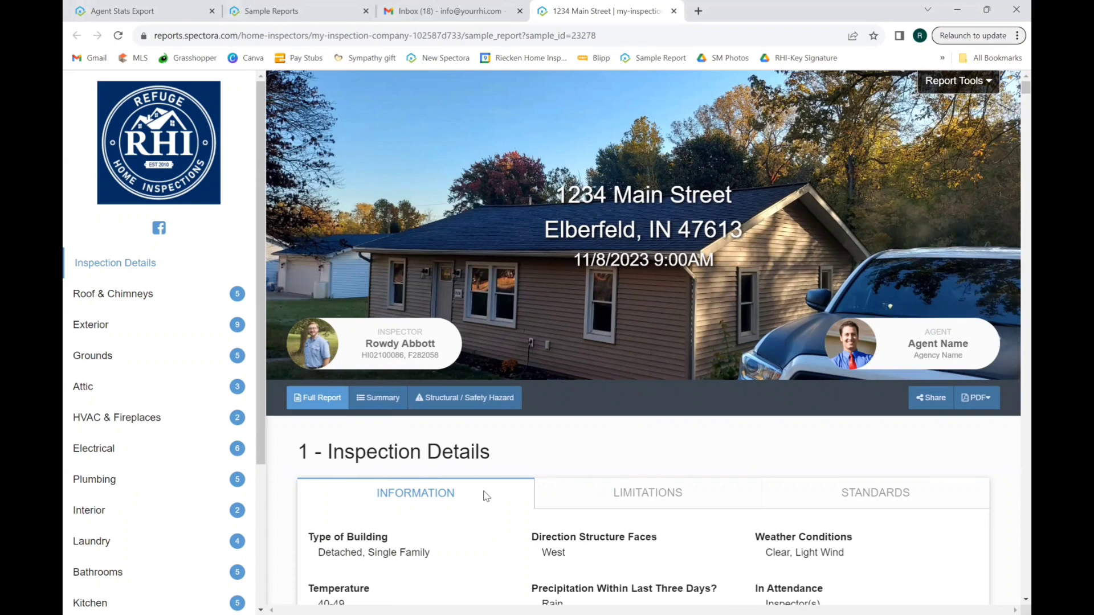
# Review the Limitations, Standards and Information tabs, then switch the report to the Summary view.
pyautogui.click(626, 493)
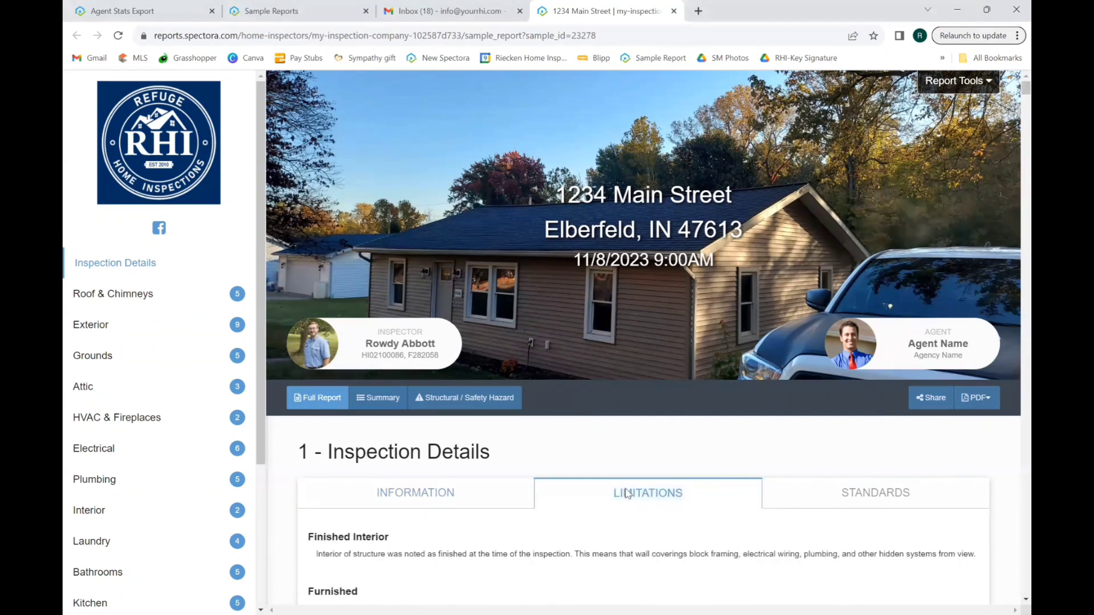
pyautogui.click(842, 491)
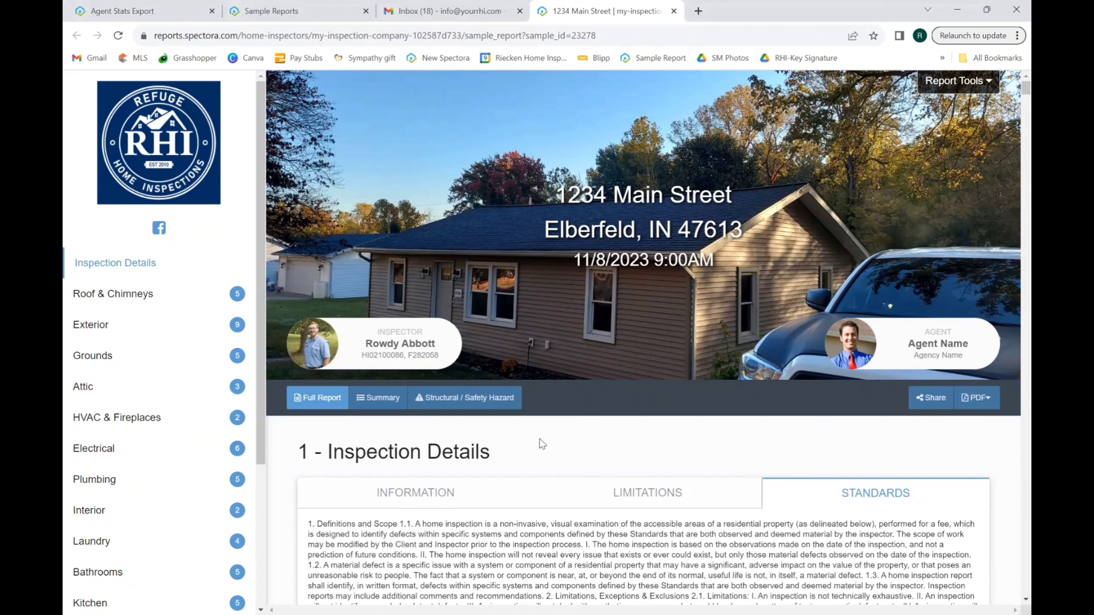
pyautogui.click(417, 494)
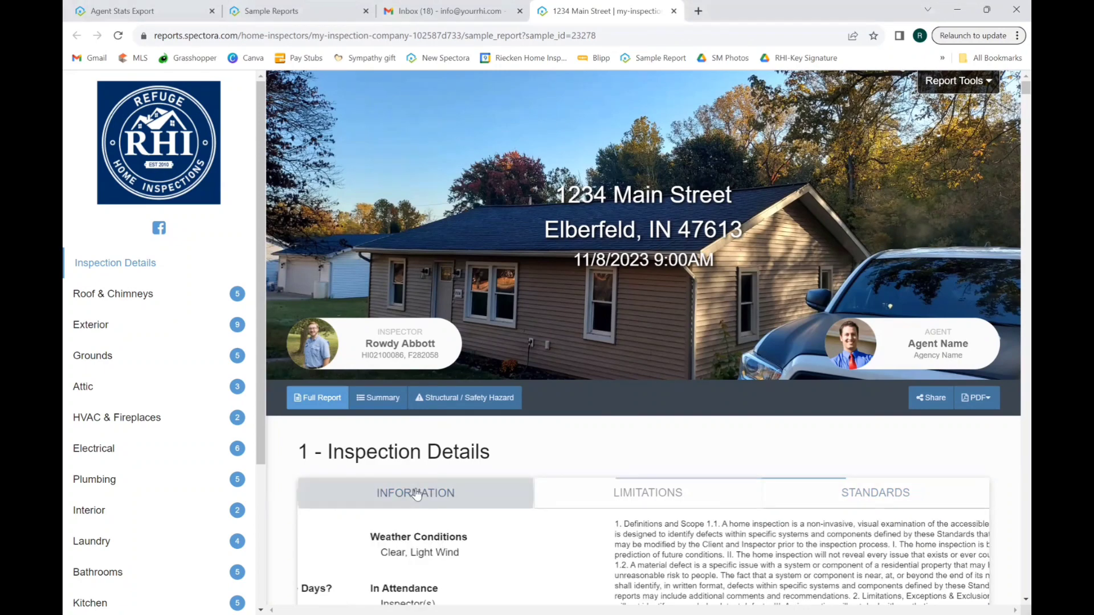
pyautogui.click(382, 399)
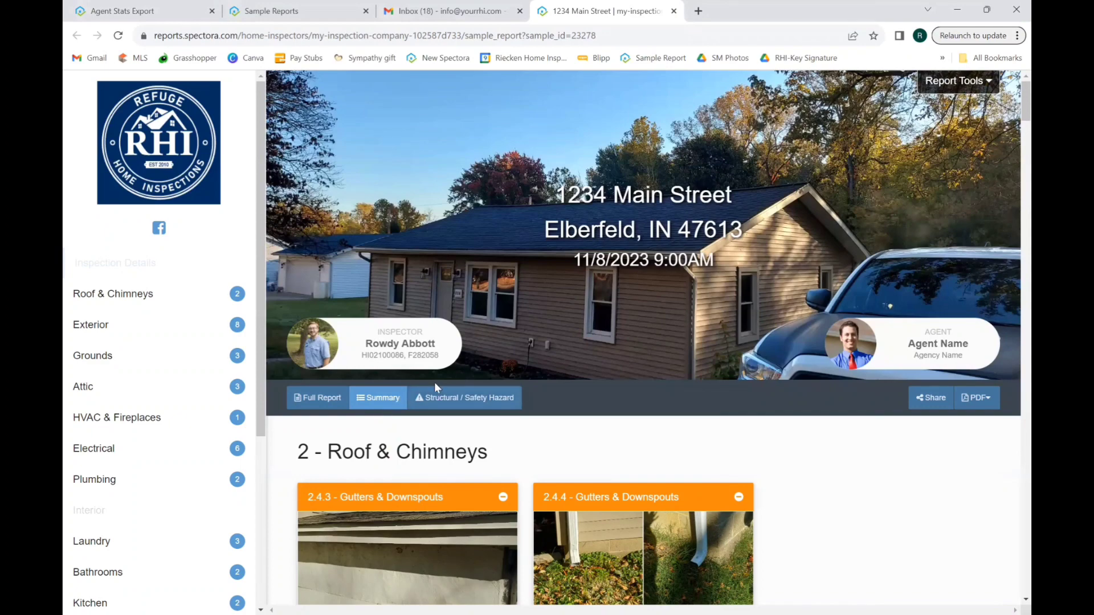
# Filter the report to Structural / Safety Hazard items, starting with Grounds 4.5.2 Stairs, Ramps, & Railings.
pyautogui.click(459, 402)
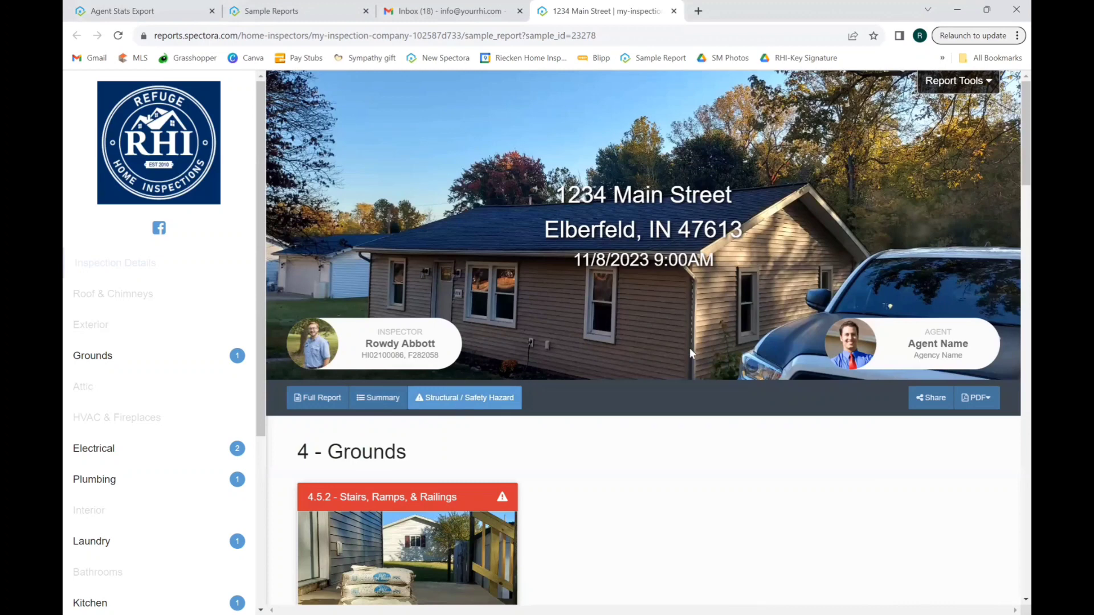
# Check the PDF download options, then bring up the Report Tools menu.
pyautogui.click(977, 398)
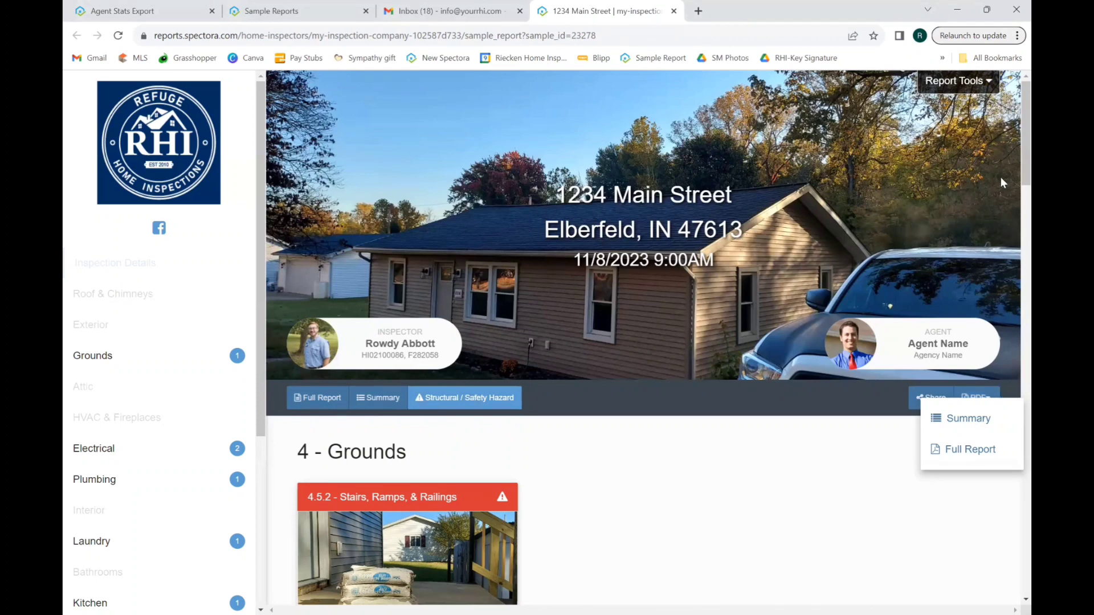
pyautogui.click(965, 83)
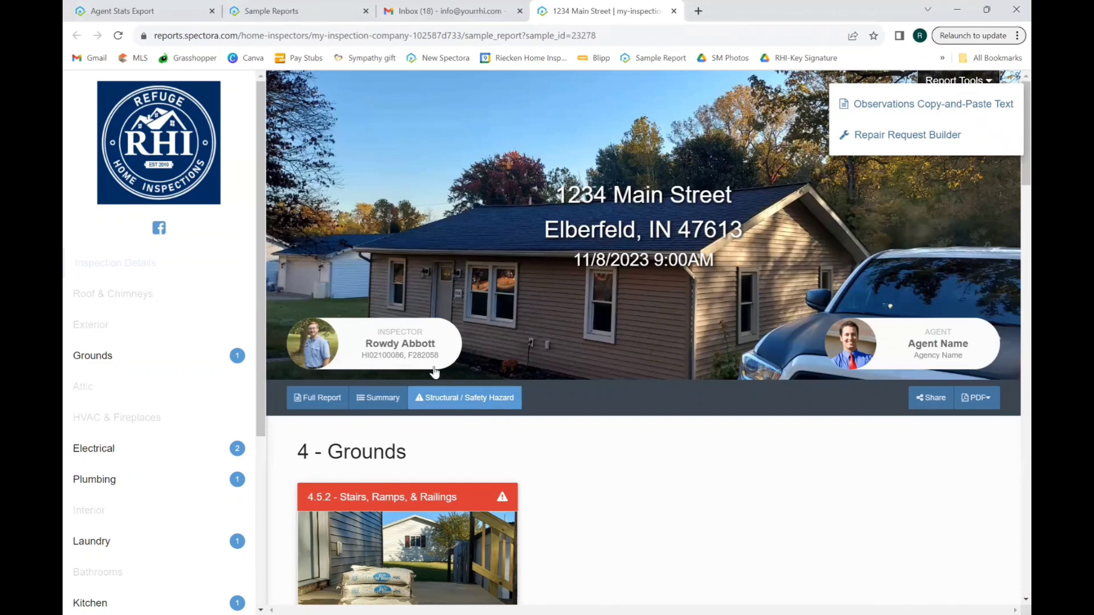
# Switch the report back to the Summary view, showing 2.4.3 and 2.4.4 Gutters & Downspouts first.
pyautogui.click(383, 403)
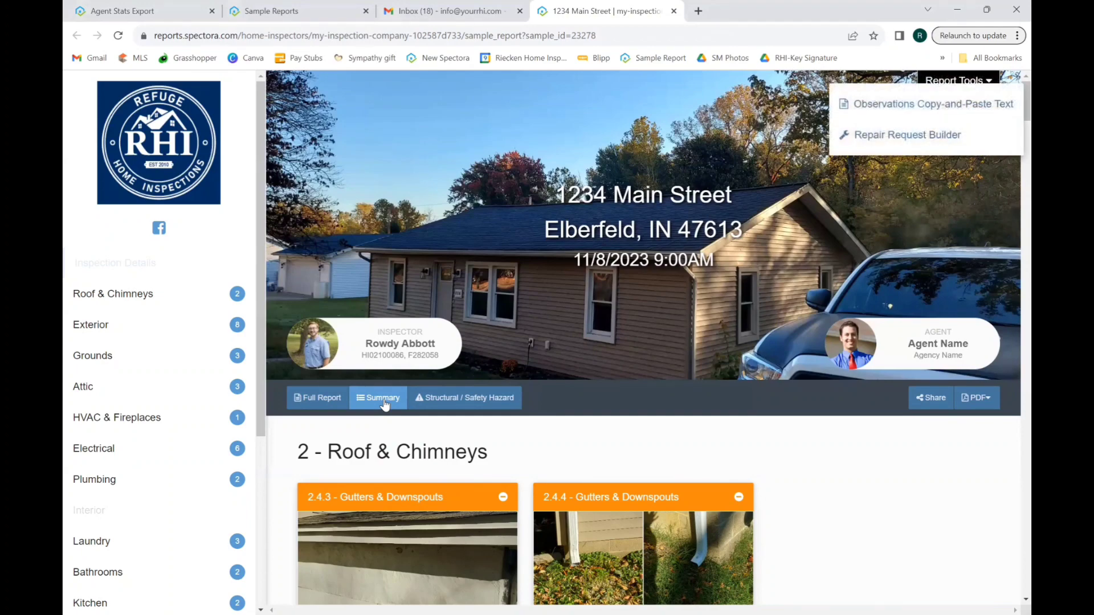
# Launch the Repair Request Builder and tick defects, including the 3.4.2 Exterior Doors gap.
pyautogui.click(382, 398)
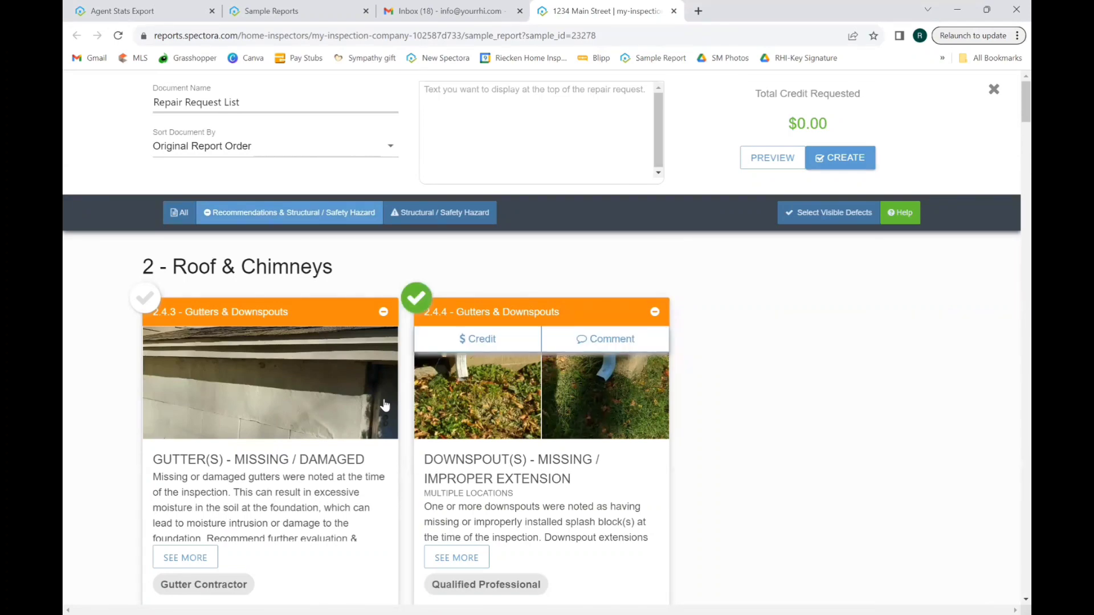
pyautogui.scroll(-3, 385, 404)
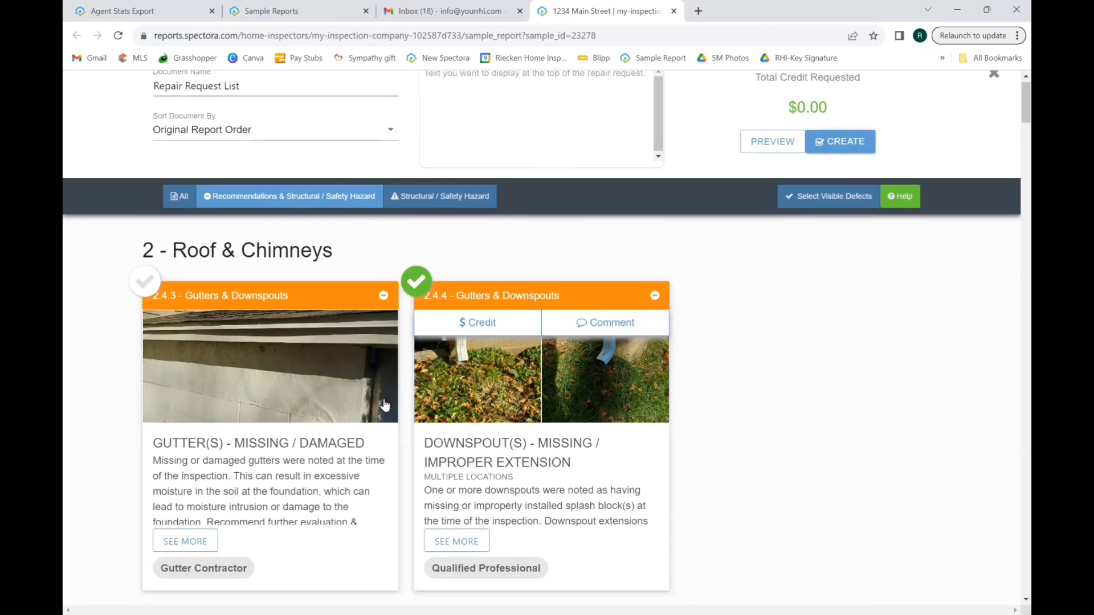
pyautogui.scroll(-3, 385, 405)
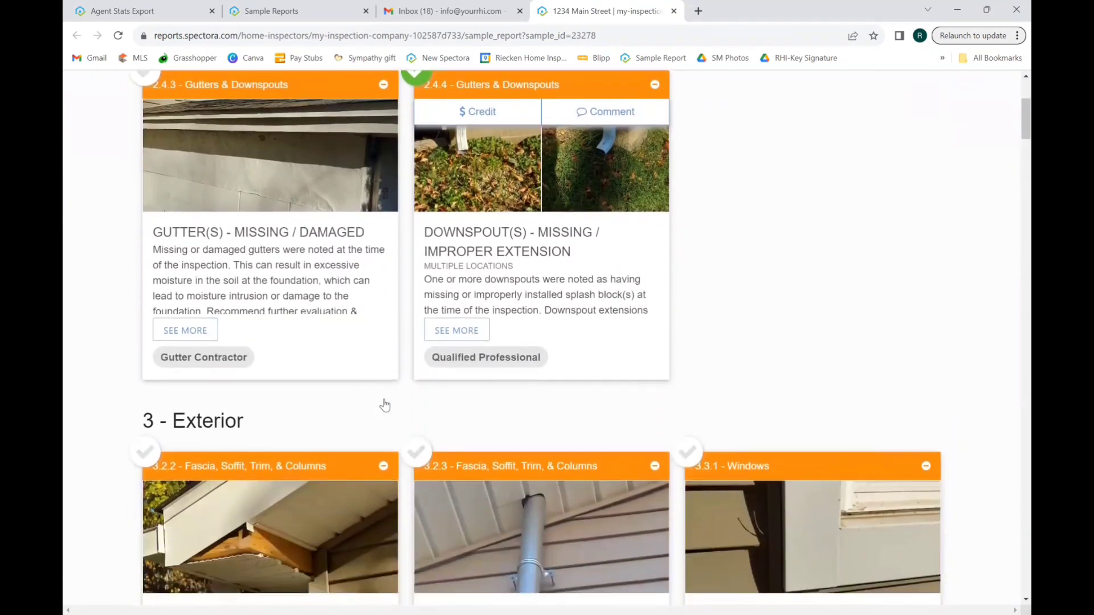
pyautogui.scroll(-3, 385, 405)
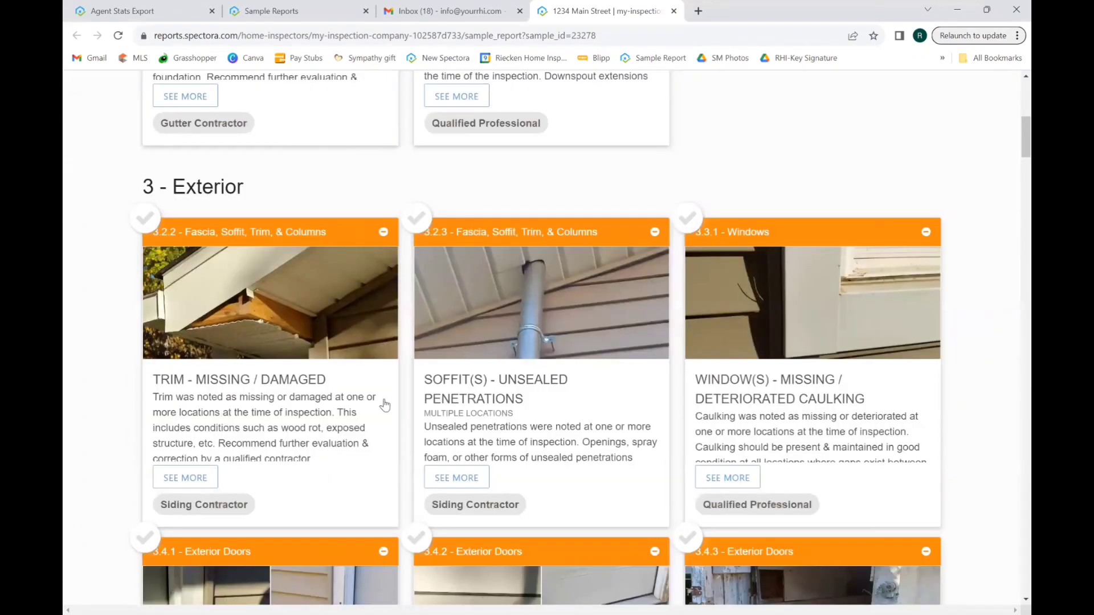
pyautogui.click(416, 452)
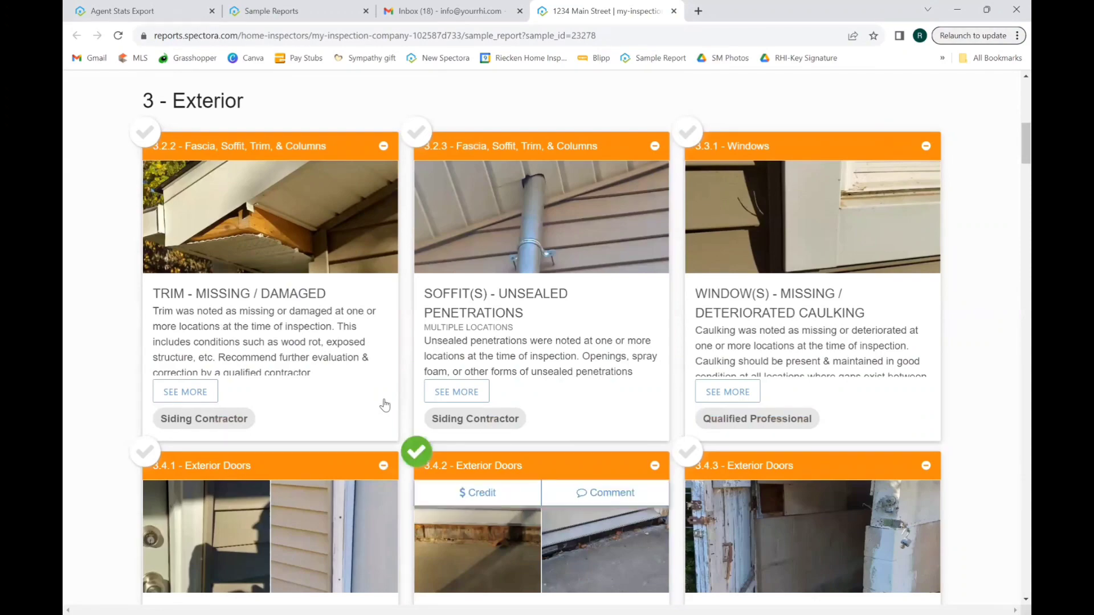
pyautogui.scroll(-6, 384, 404)
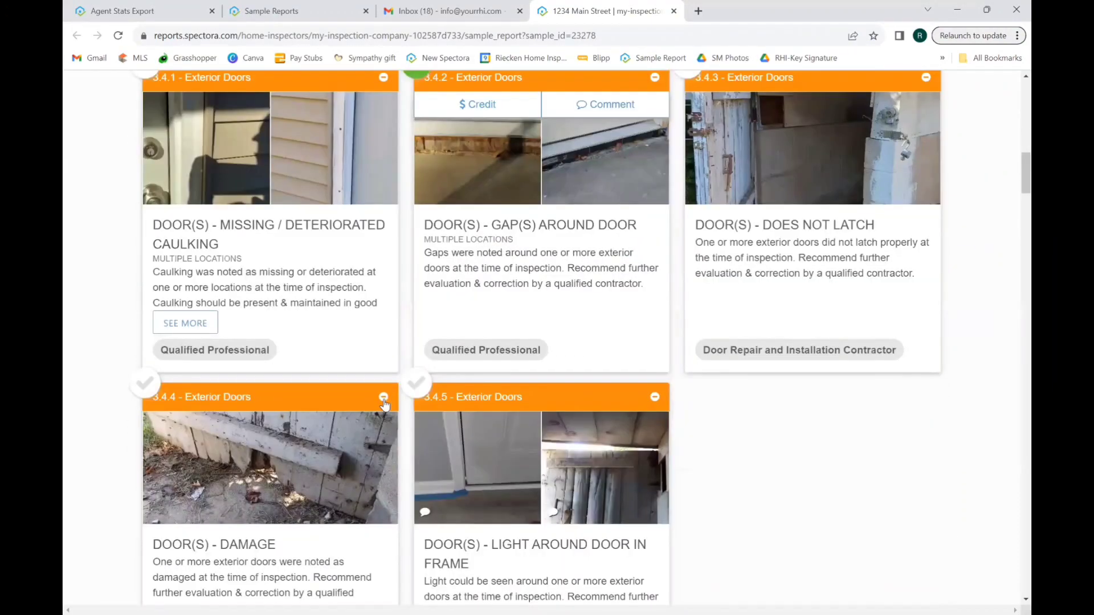
pyautogui.scroll(-7, 385, 404)
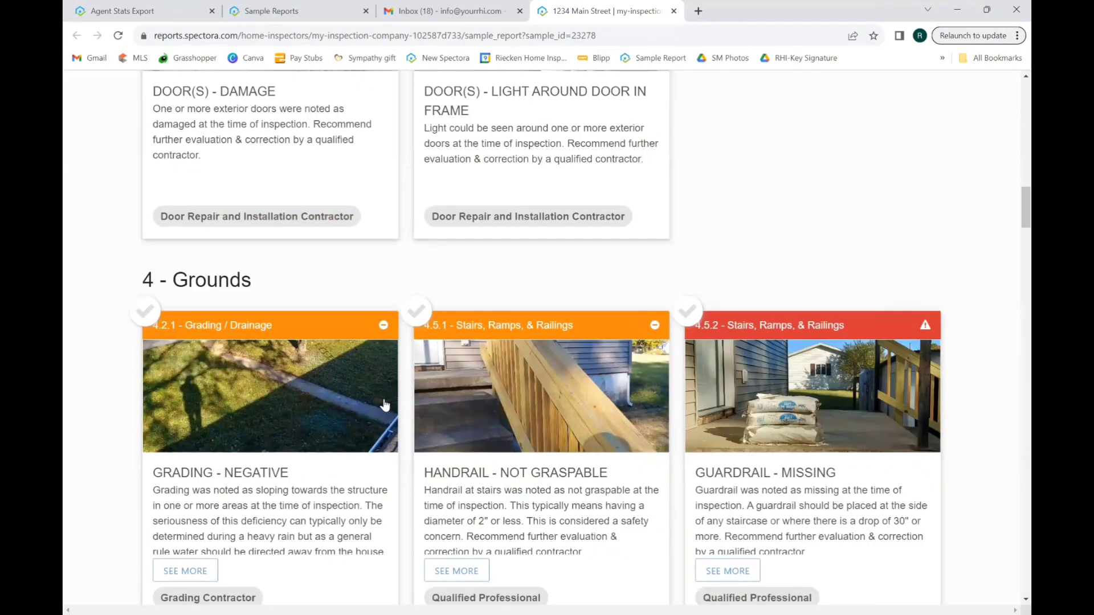
pyautogui.scroll(-6, 384, 405)
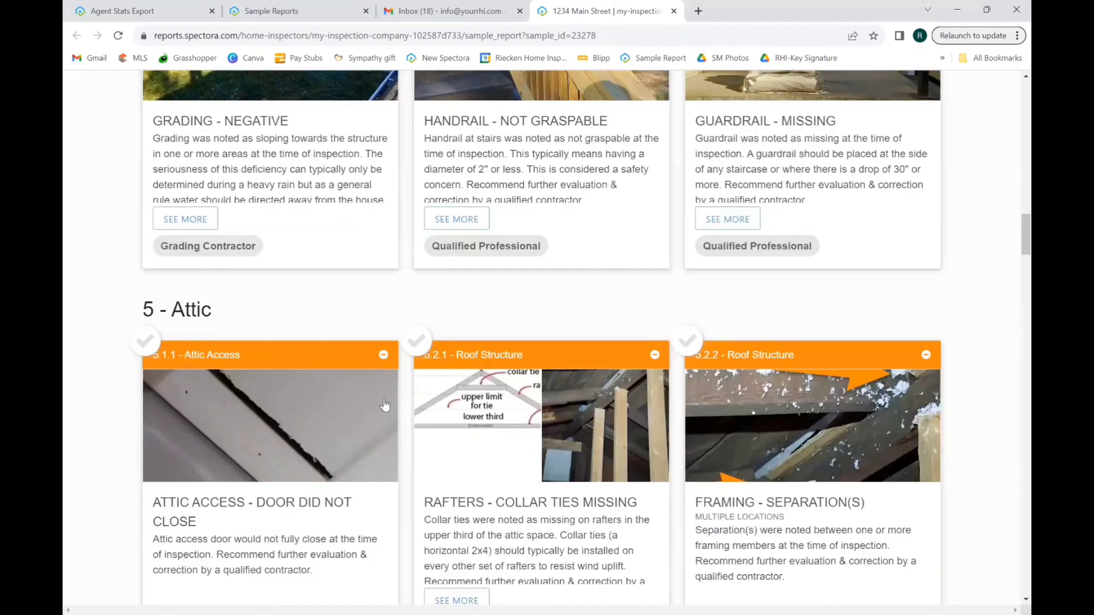
pyautogui.scroll(-12, 384, 405)
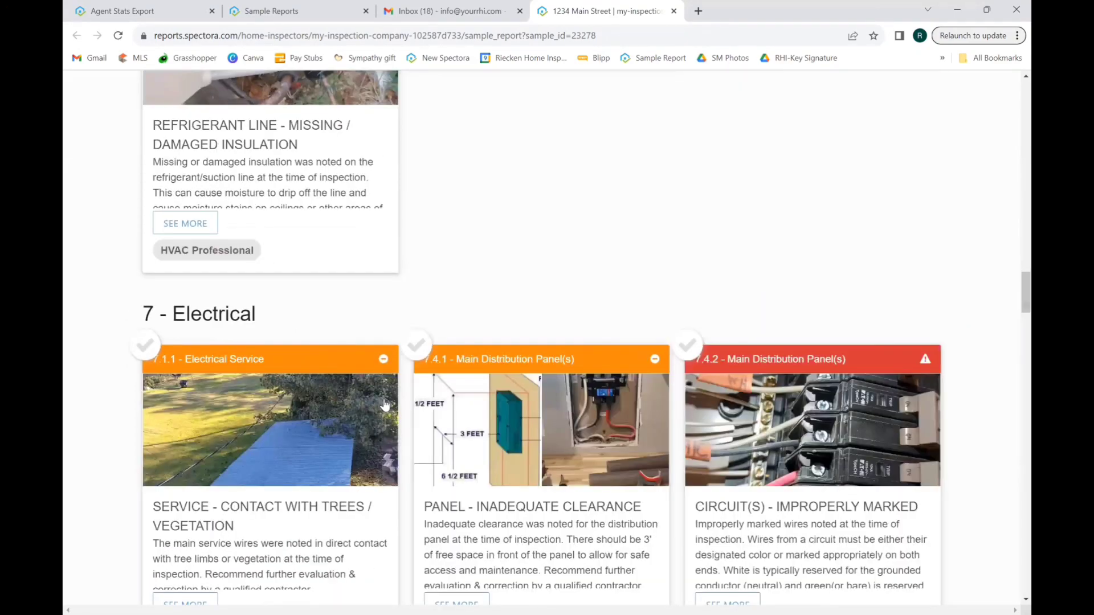
pyautogui.scroll(-1, 385, 404)
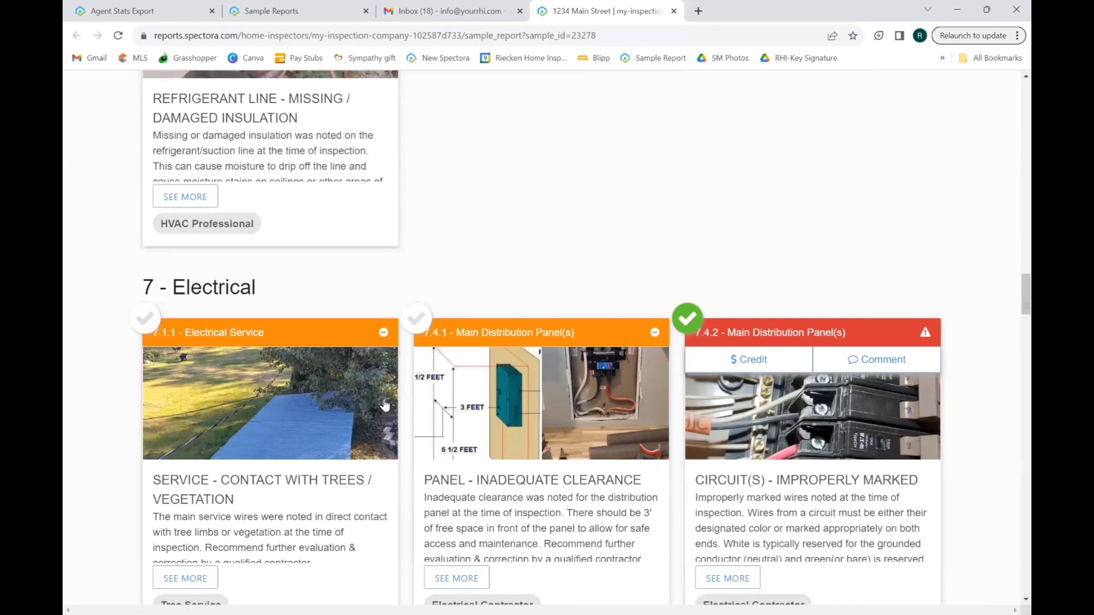
pyautogui.scroll(-7, 384, 405)
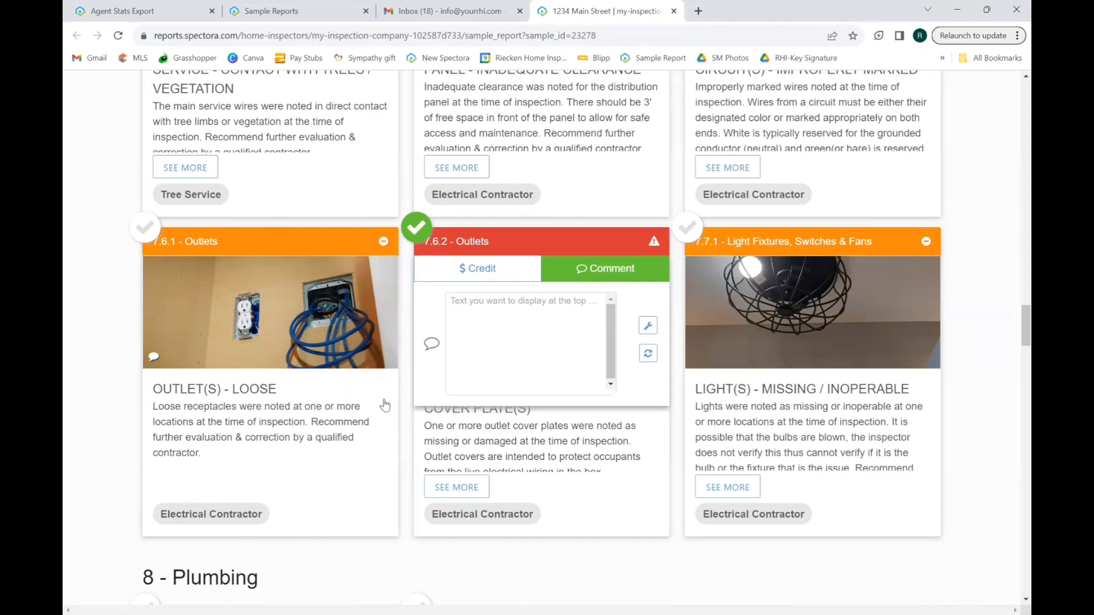
# Add the comment 'see notes' to the 7.6.2 Outlets cover plate defect.
pyautogui.click(450, 317)
pyautogui.write('see notes')
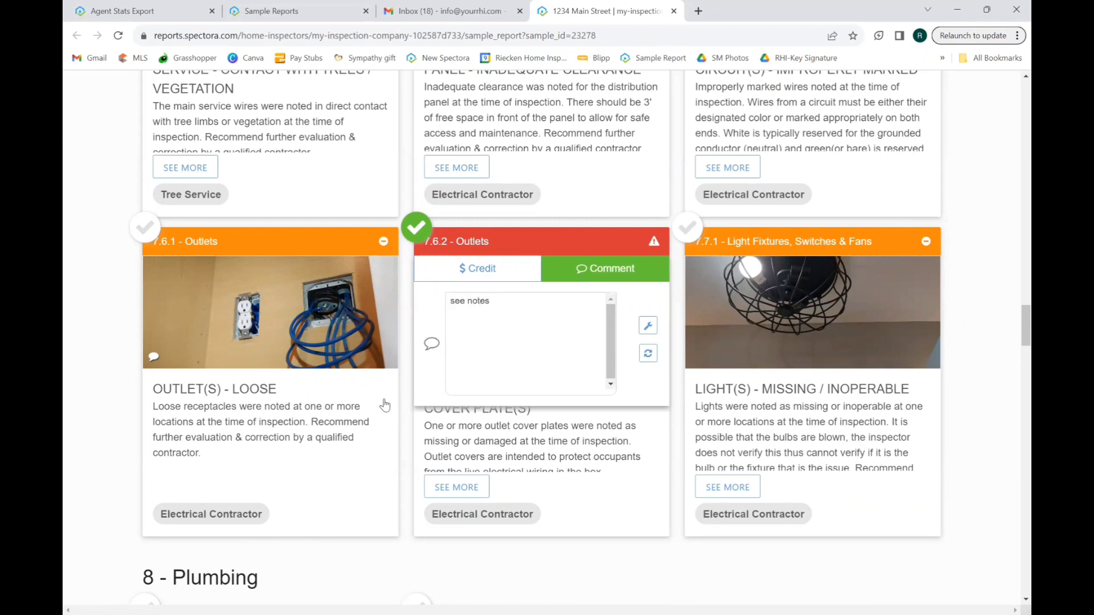
pyautogui.scroll(20, 384, 405)
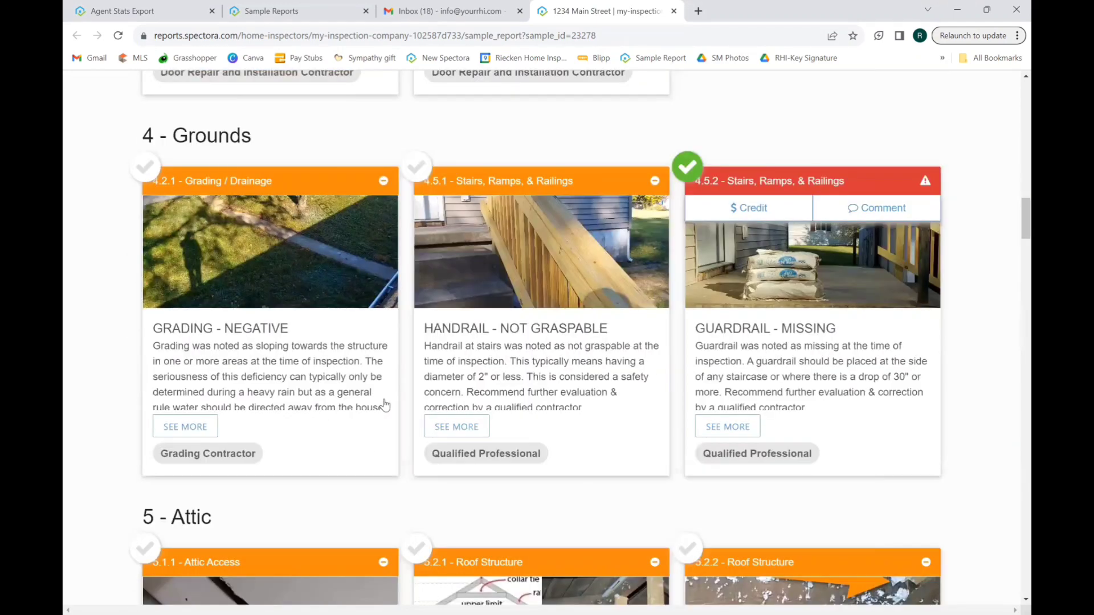
# Create the Repair Request and expand its Email section for sending the link.
pyautogui.scroll(10, 384, 405)
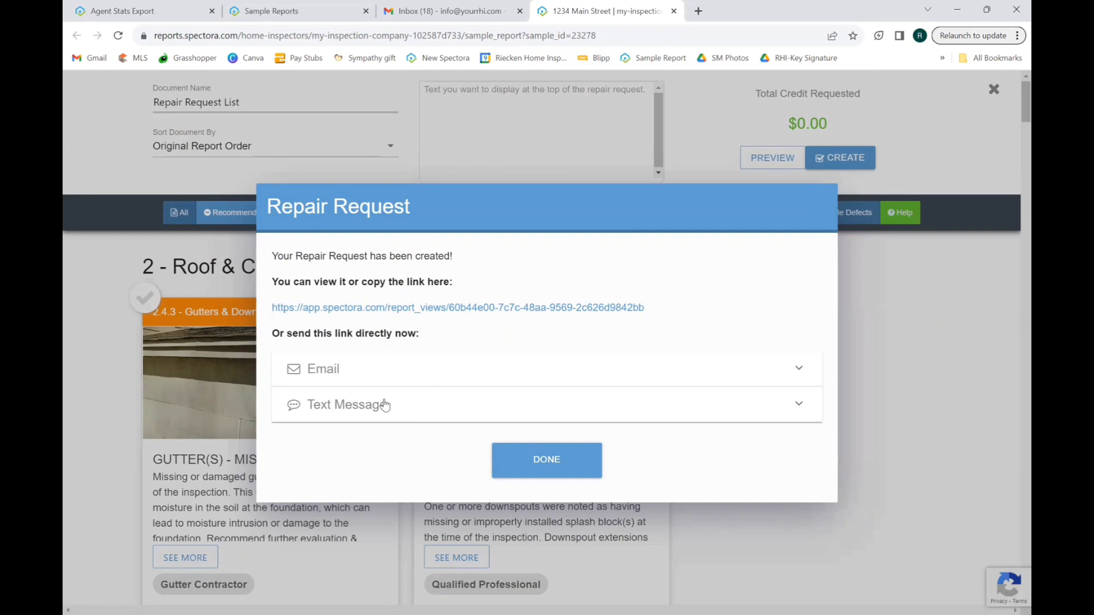
pyautogui.click(314, 372)
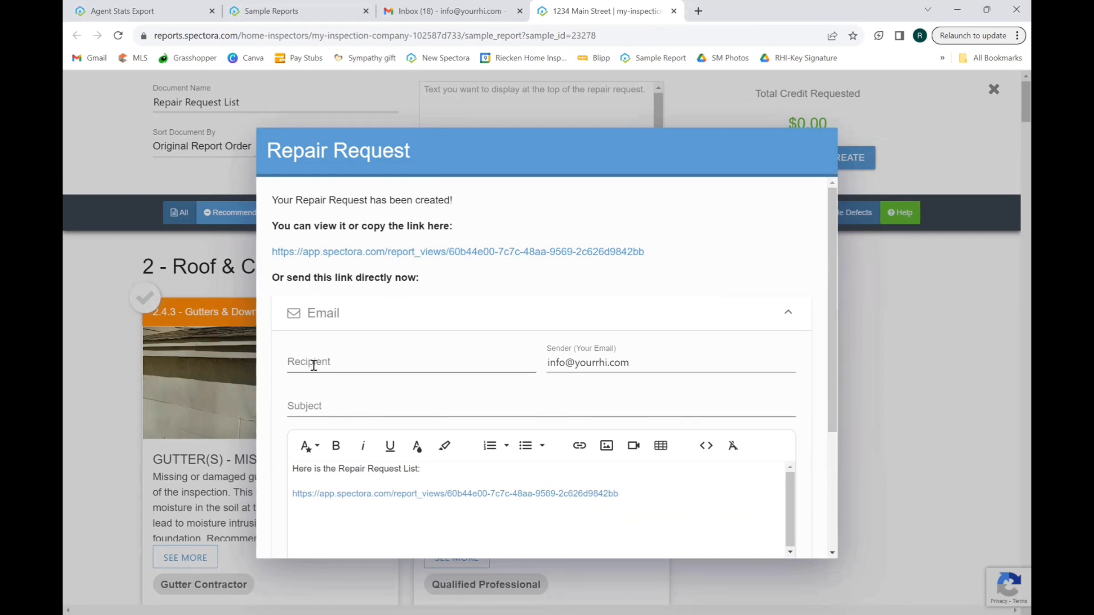
# Email the repair request link to the office address with subject '1234 Main St', then close the confirmation.
pyautogui.click(314, 365)
pyautogui.press('Tab')
pyautogui.press('Tab')
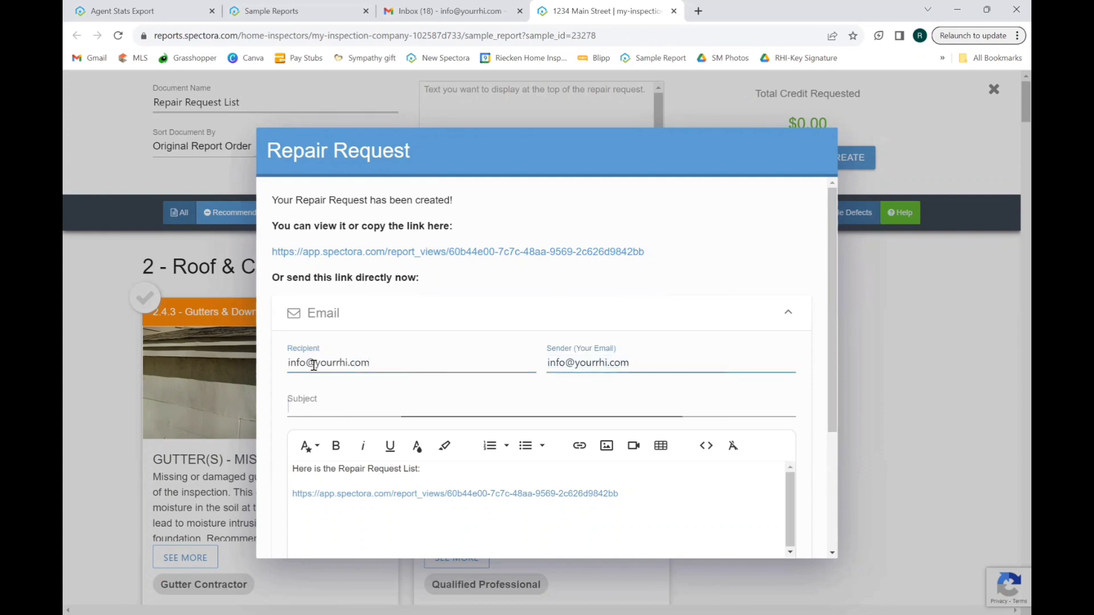
pyautogui.write('1234')
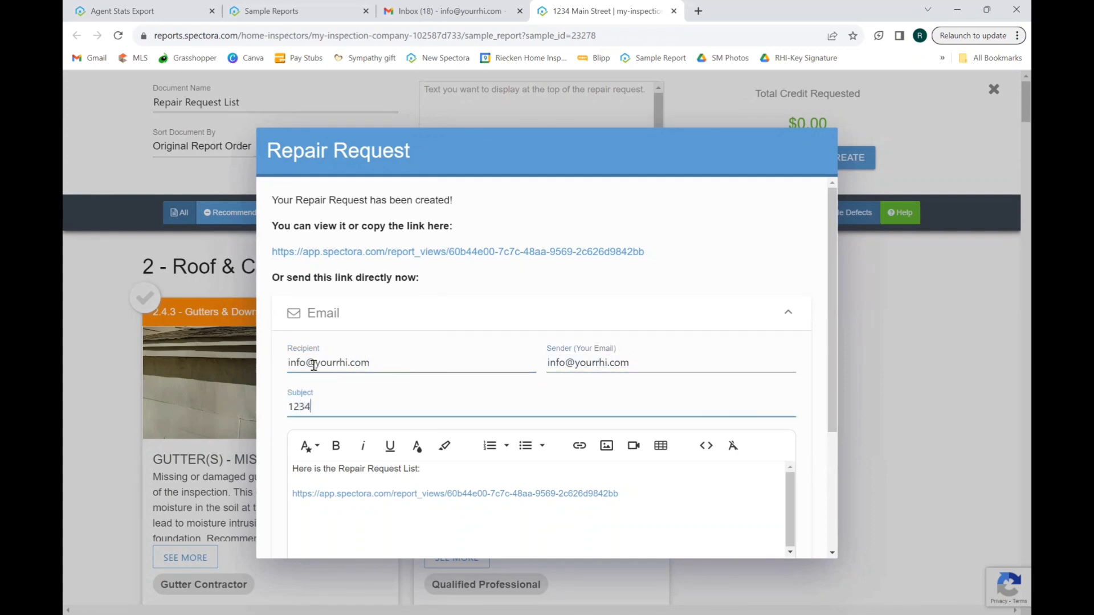
pyautogui.write(' Main St')
pyautogui.press('BackSpace')
pyautogui.press('BackSpace')
pyautogui.write('St')
pyautogui.scroll(-3, 314, 365)
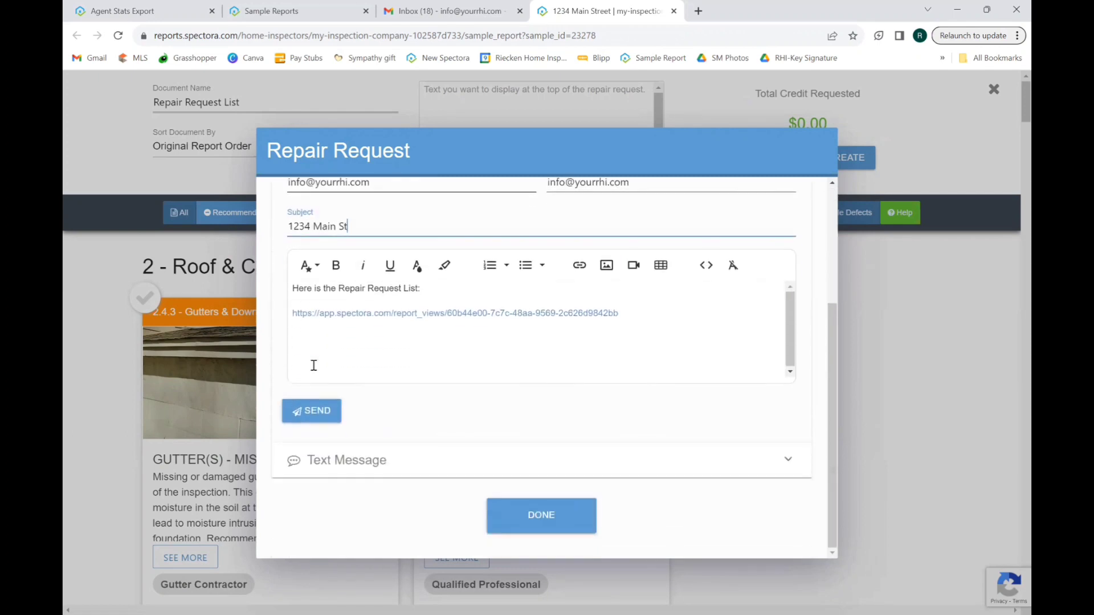
pyautogui.press('Return')
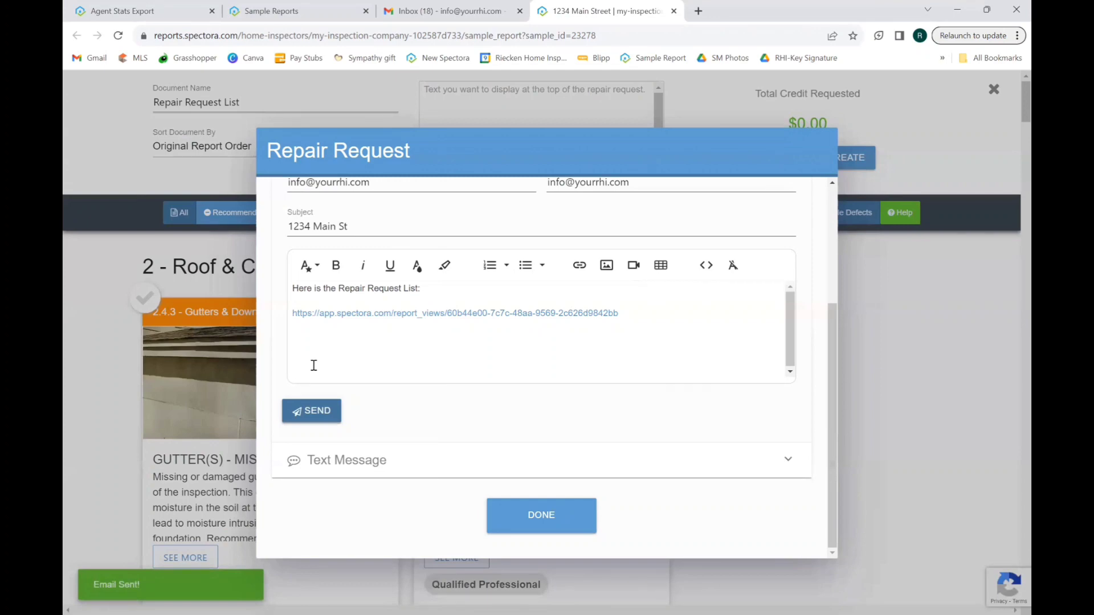
pyautogui.click(541, 516)
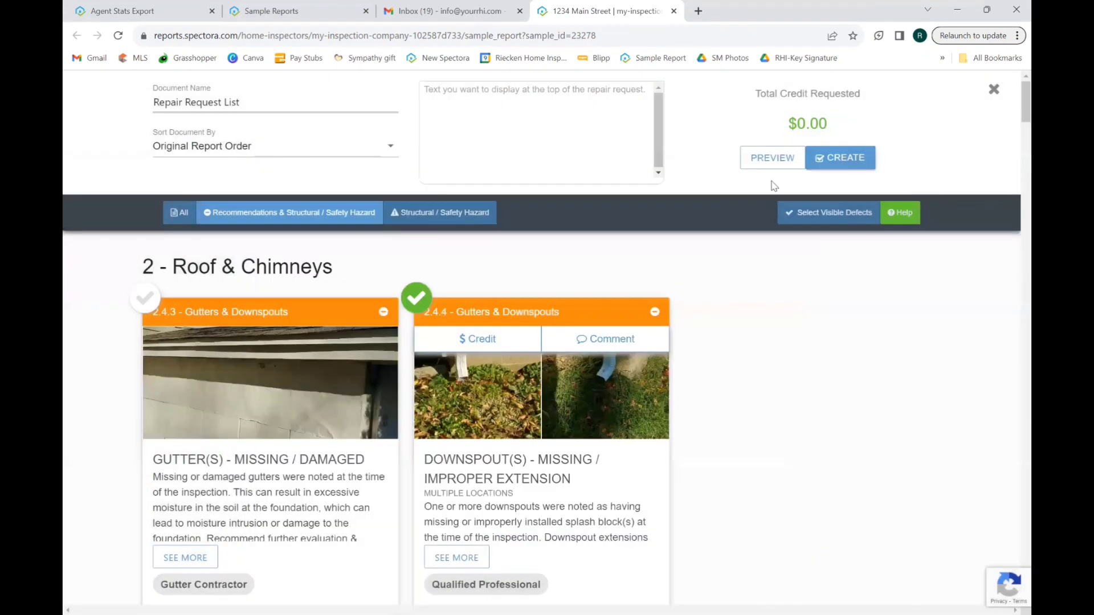
# Preview the Repair Request List in a new tab, review its items, then go to Gmail.
pyautogui.click(760, 166)
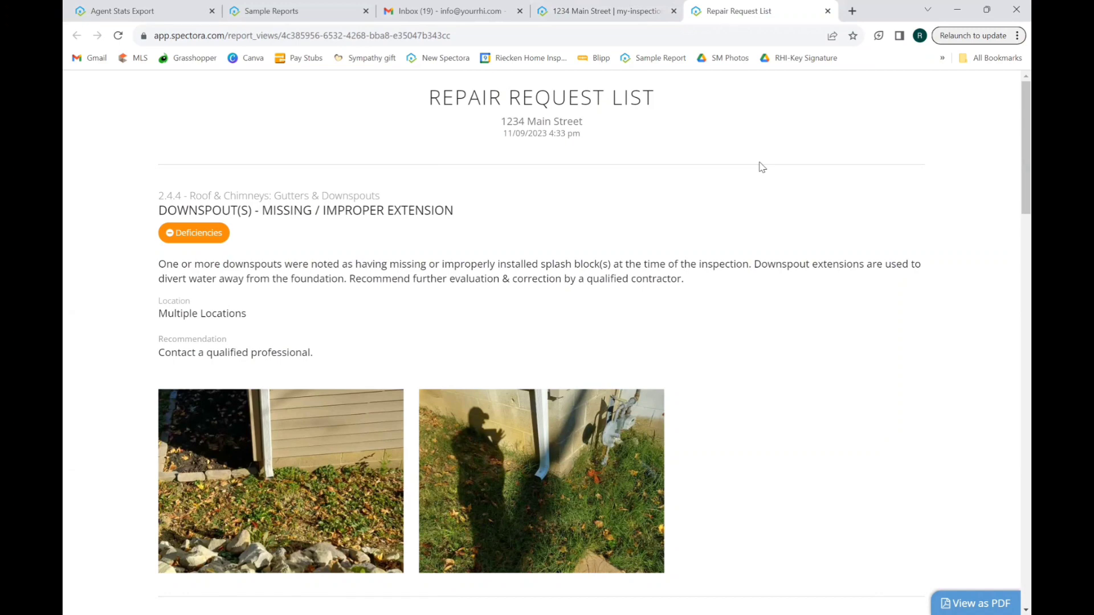
pyautogui.scroll(-1, 763, 167)
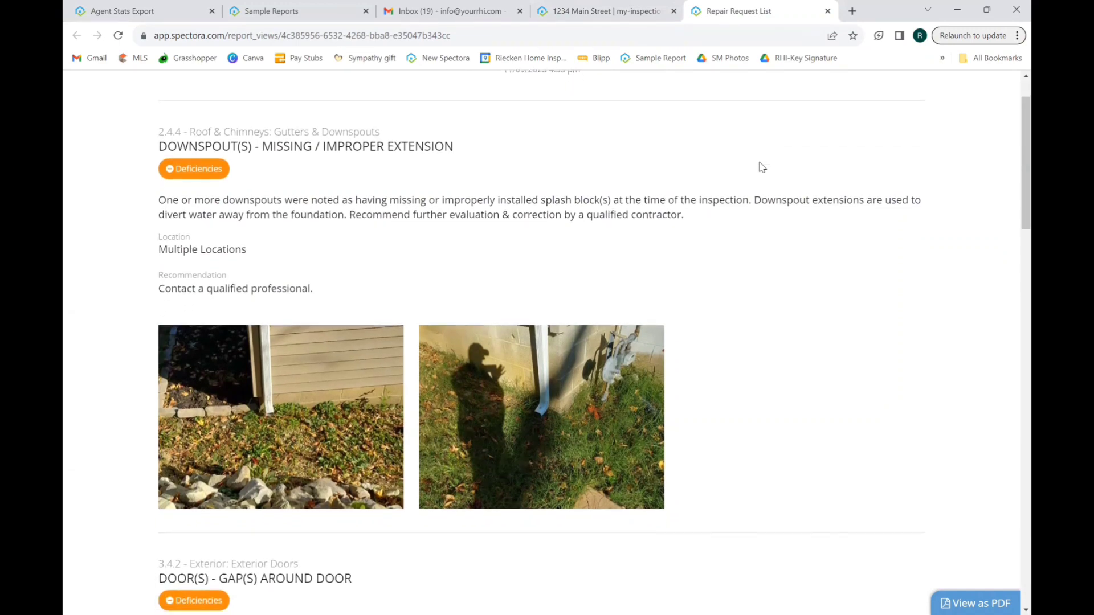
pyautogui.scroll(-3, 763, 167)
pyautogui.scroll(-15, 763, 167)
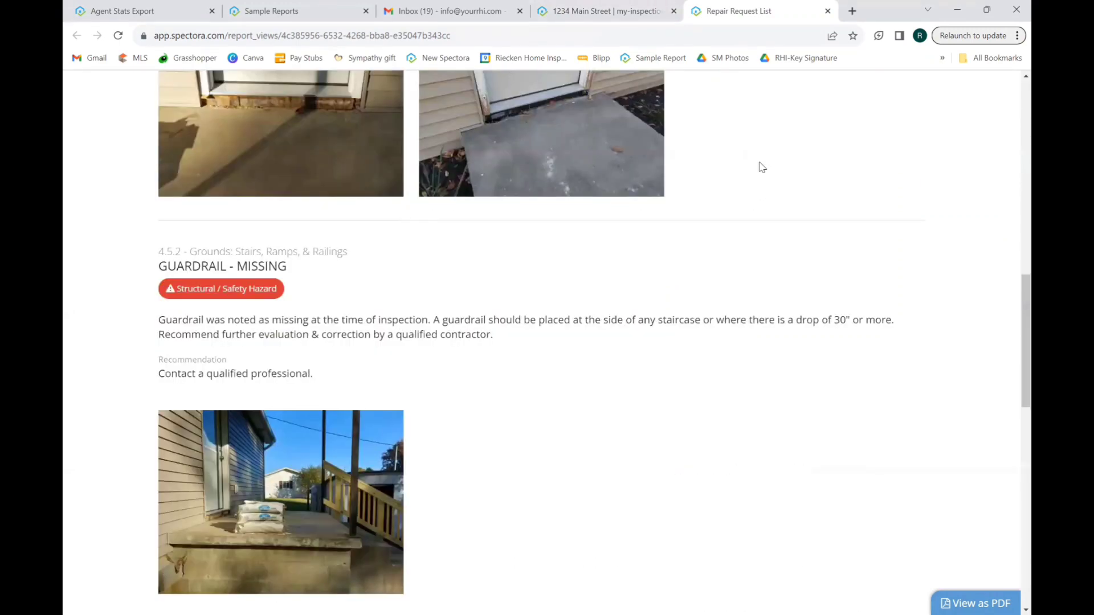
pyautogui.scroll(-8, 762, 167)
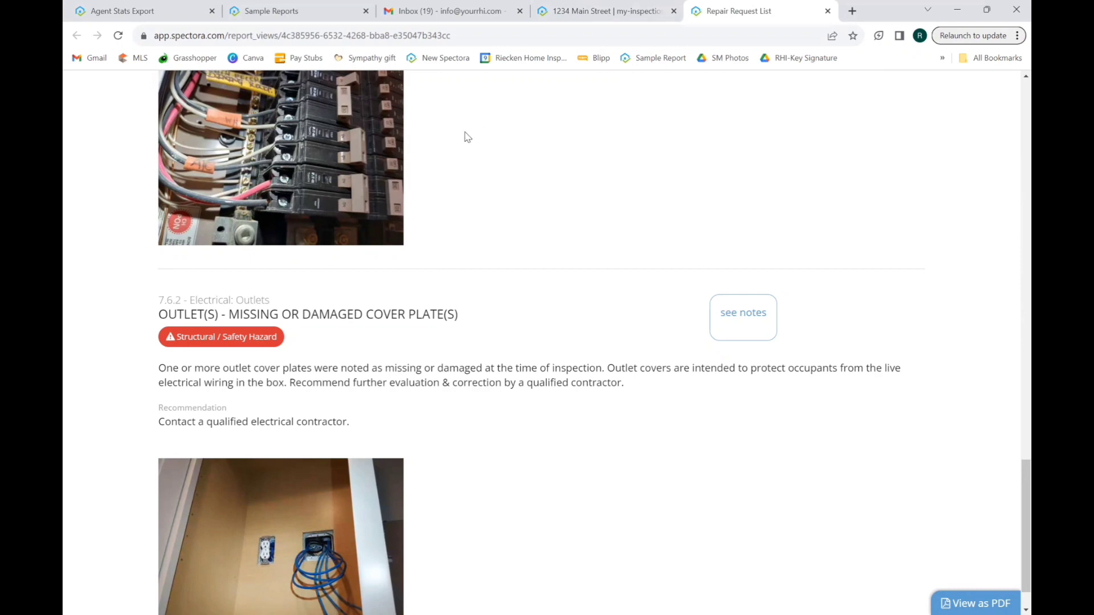
pyautogui.click(443, 11)
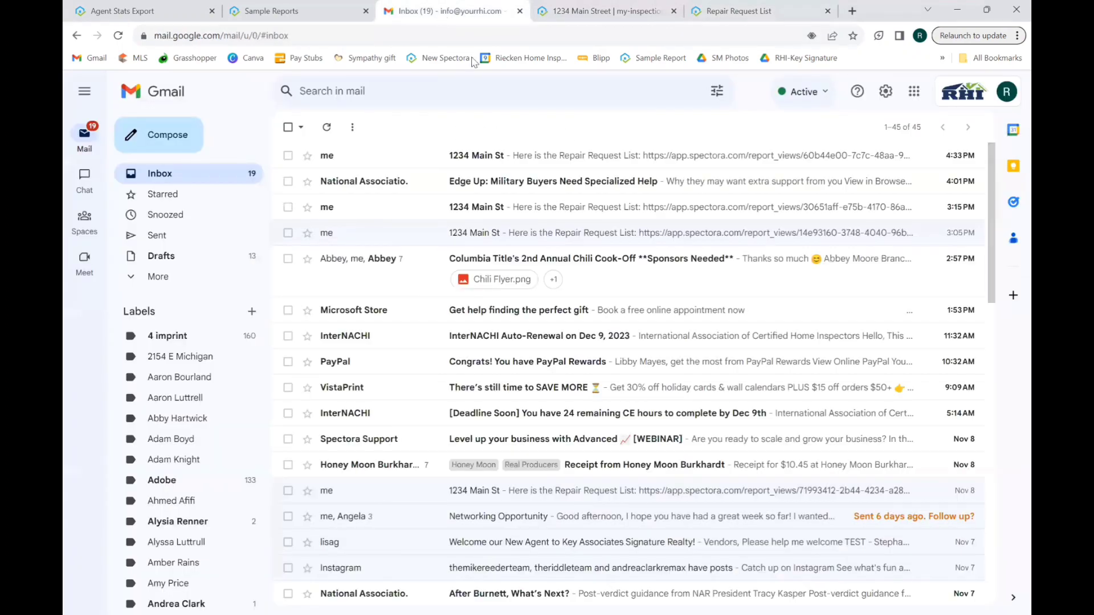
# Open the newest '1234 Main St' email and follow its app.spectora.com repair request link.
pyautogui.click(517, 156)
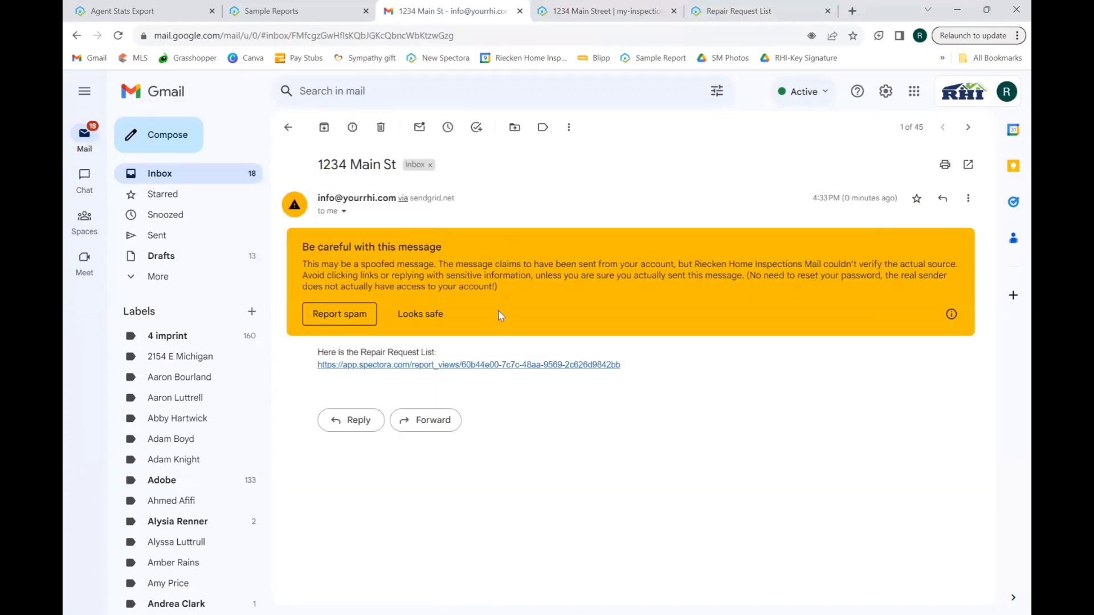
pyautogui.click(451, 365)
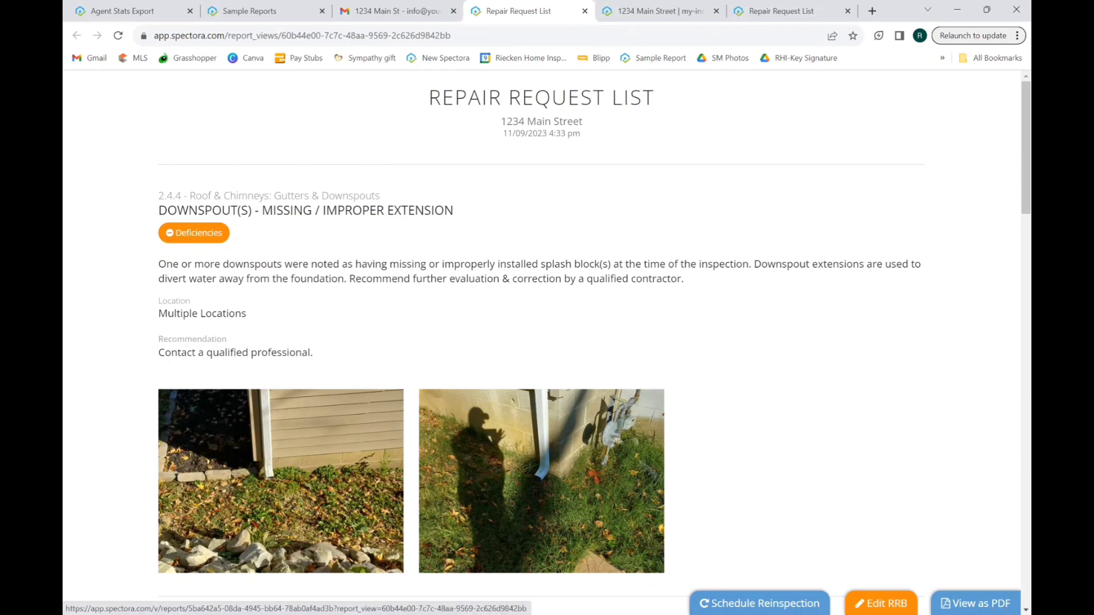
# Reopen the Repair Request List in the Repair Request Builder via Edit RRB.
pyautogui.click(881, 604)
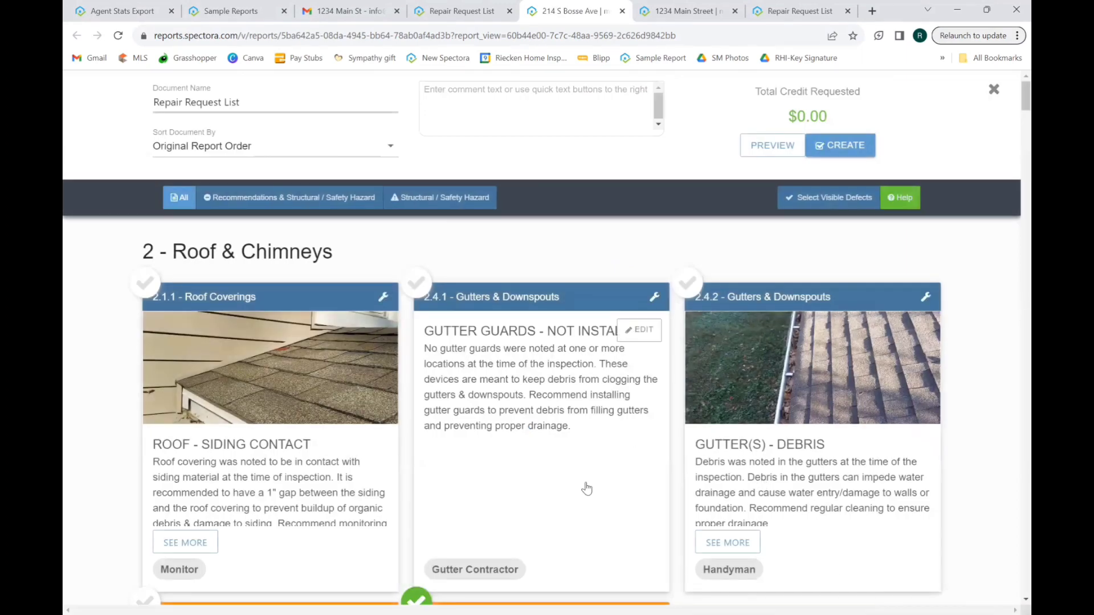
# Filter to Recommendations & Safety Hazards, uncheck downspout defect 2.4.4, and preview the list.
pyautogui.click(264, 202)
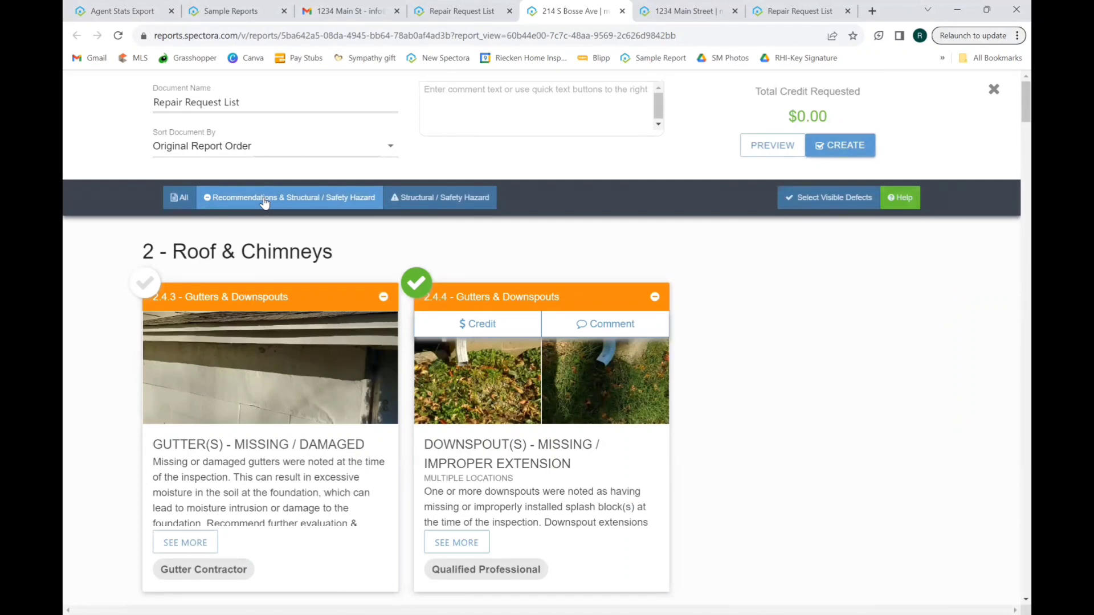
pyautogui.click(425, 291)
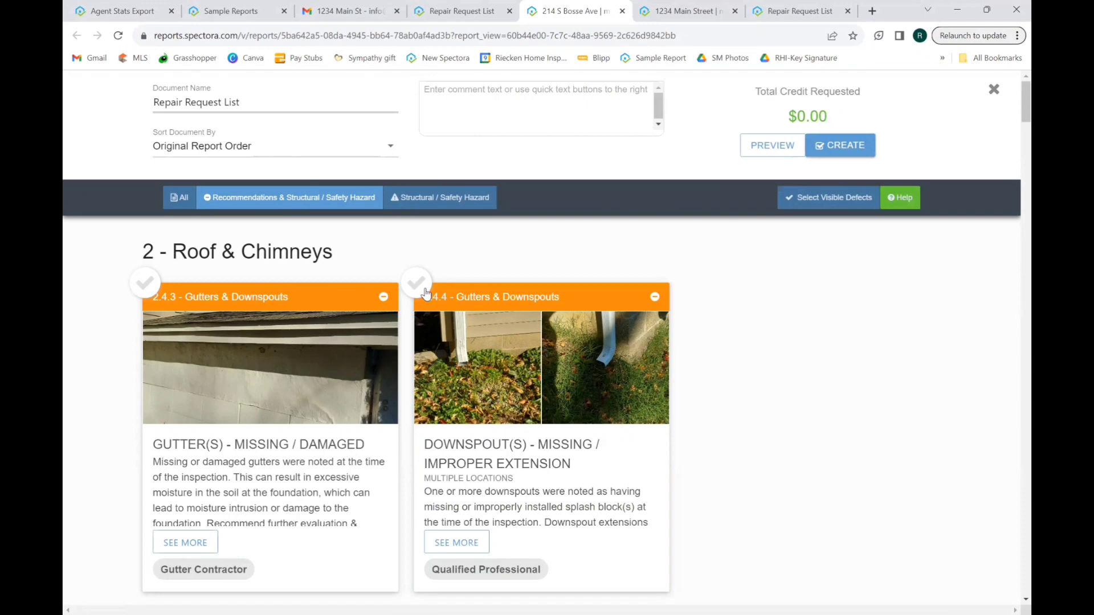
pyautogui.click(776, 149)
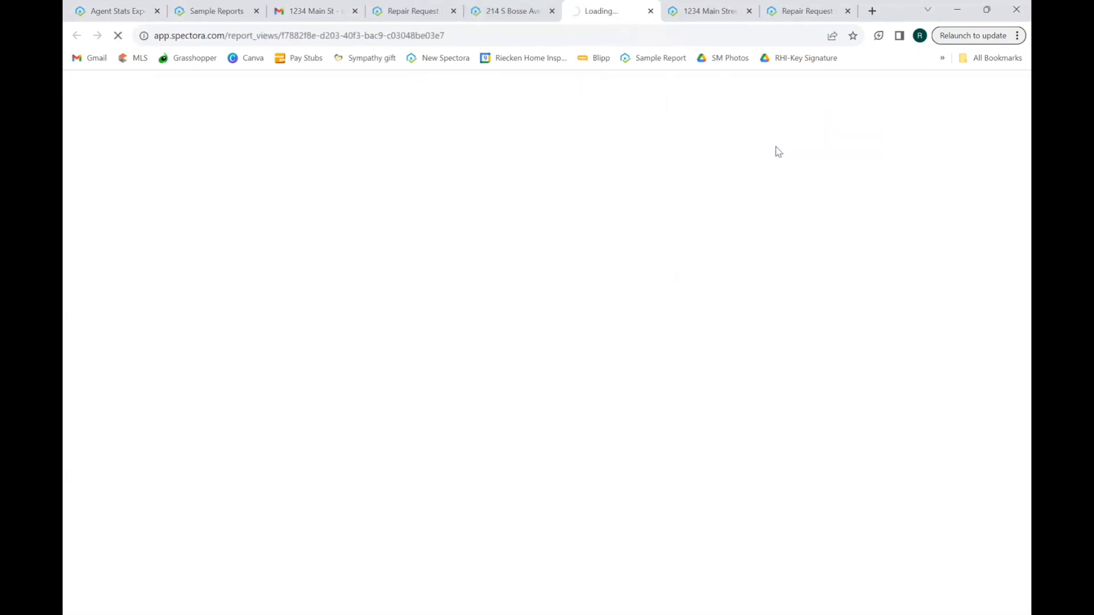